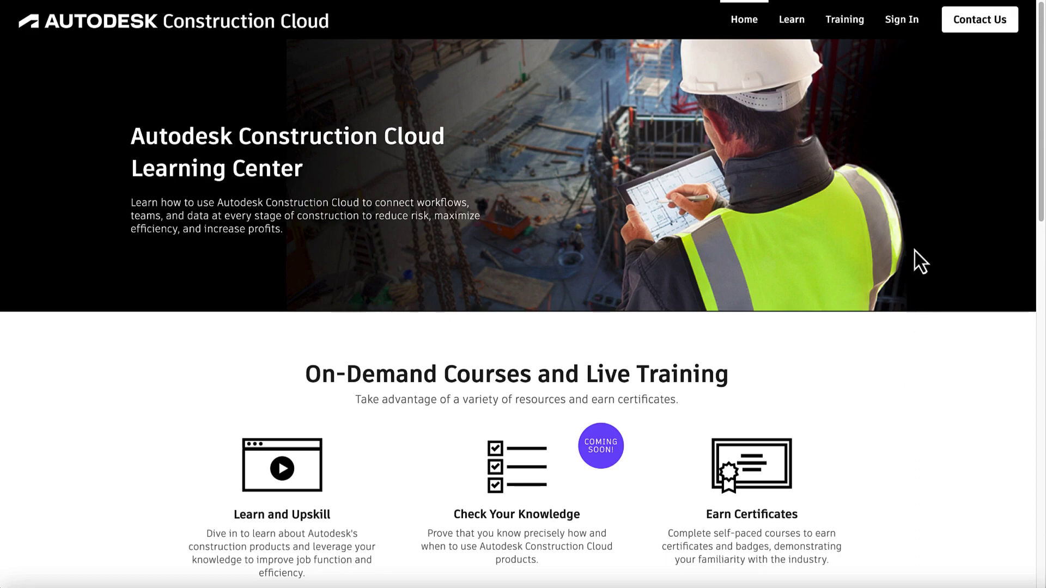
- Submit your email and password to sign in, then start creating a new Autodesk account
{"action": "left_click", "coordinate": [913, 35]}
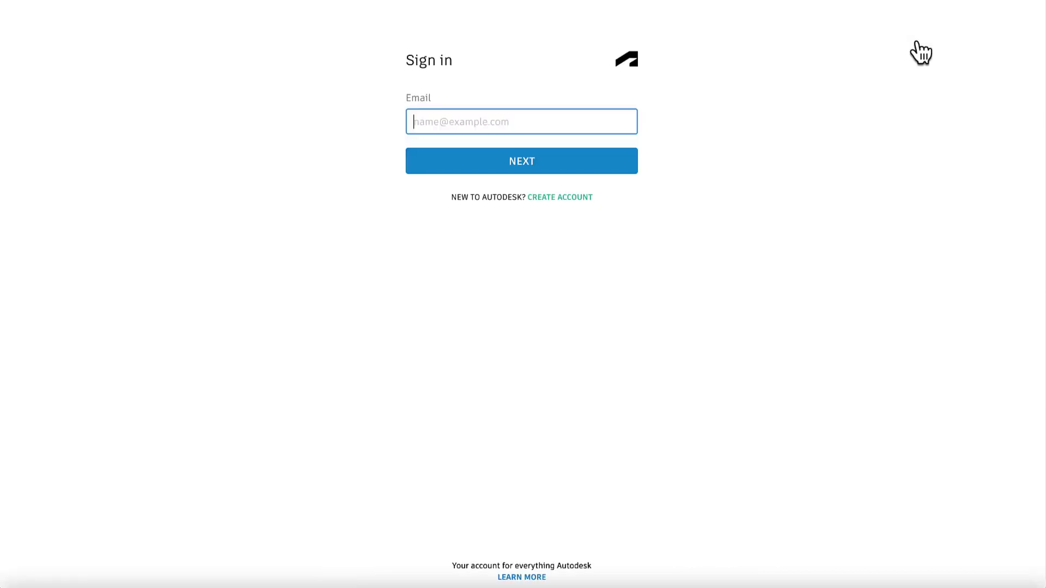
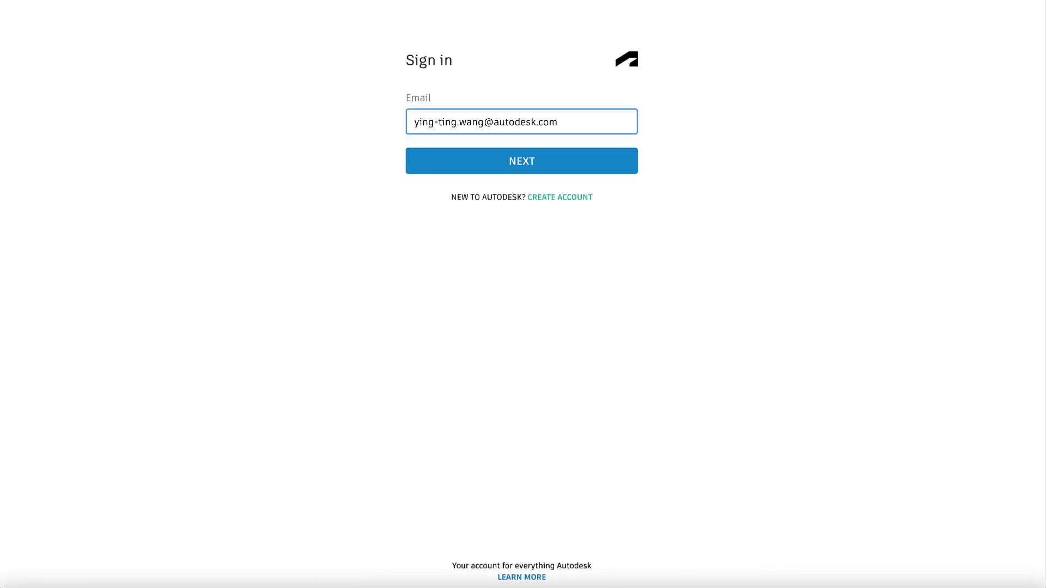
{"action": "left_click", "coordinate": [603, 170]}
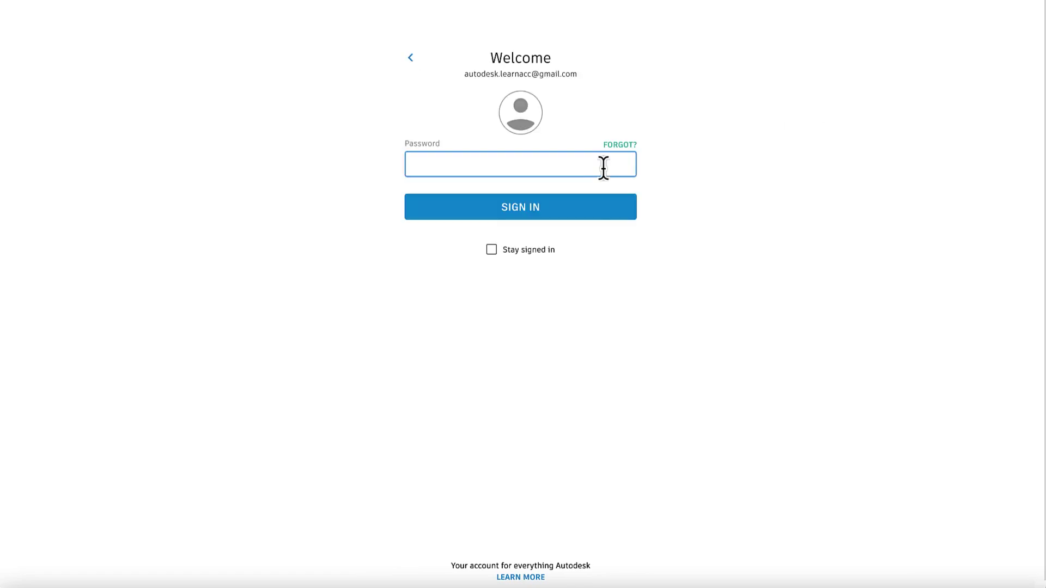
{"action": "type", "text": "************"}
{"action": "left_click", "coordinate": [582, 216]}
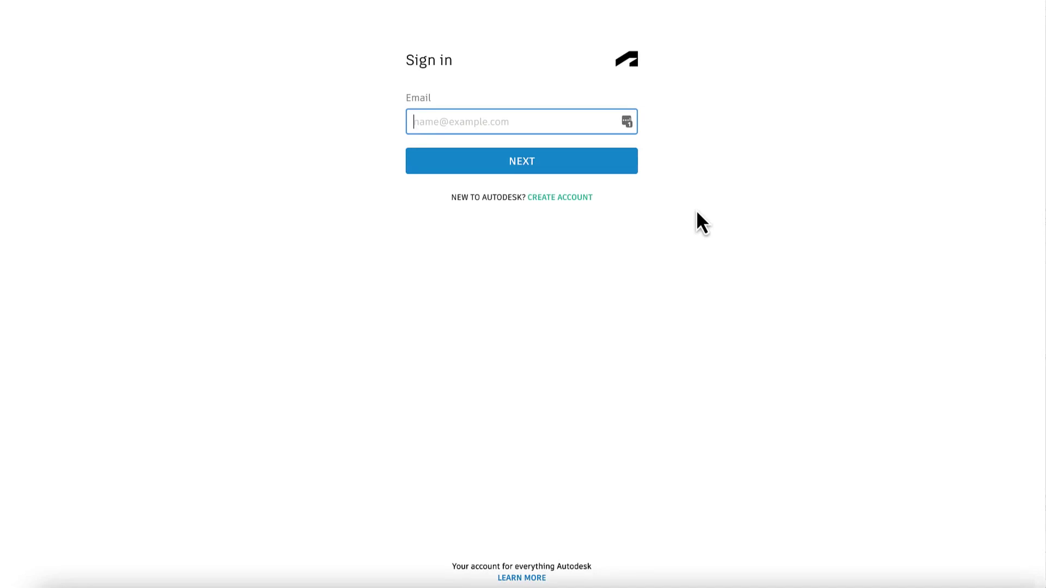
{"action": "left_click", "coordinate": [582, 205]}
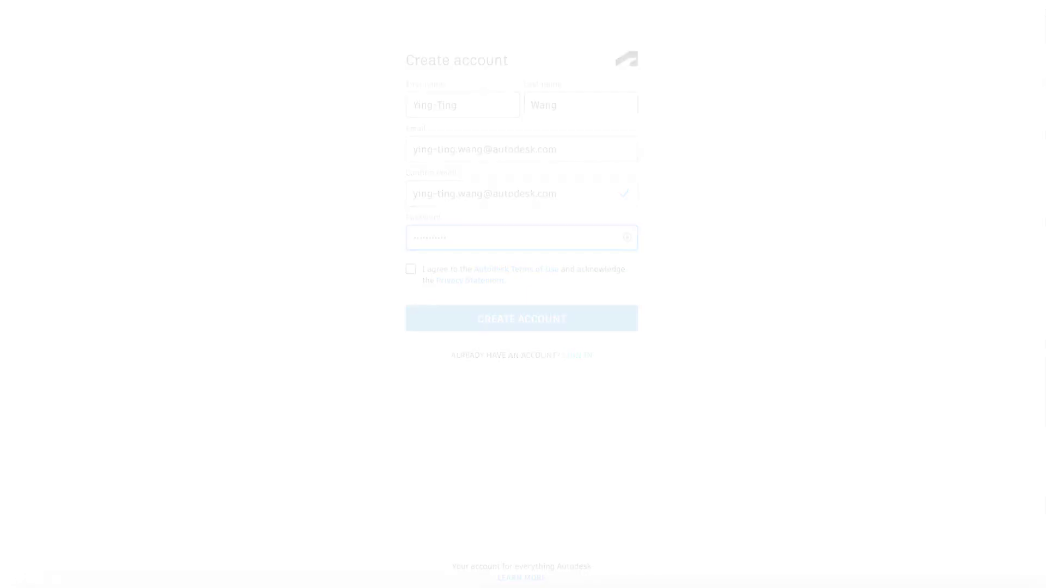
{"action": "scroll", "coordinate": [952, 360], "scroll_direction": "down", "scroll_amount": 2}
{"action": "scroll", "coordinate": [952, 361], "scroll_direction": "down", "scroll_amount": 2}
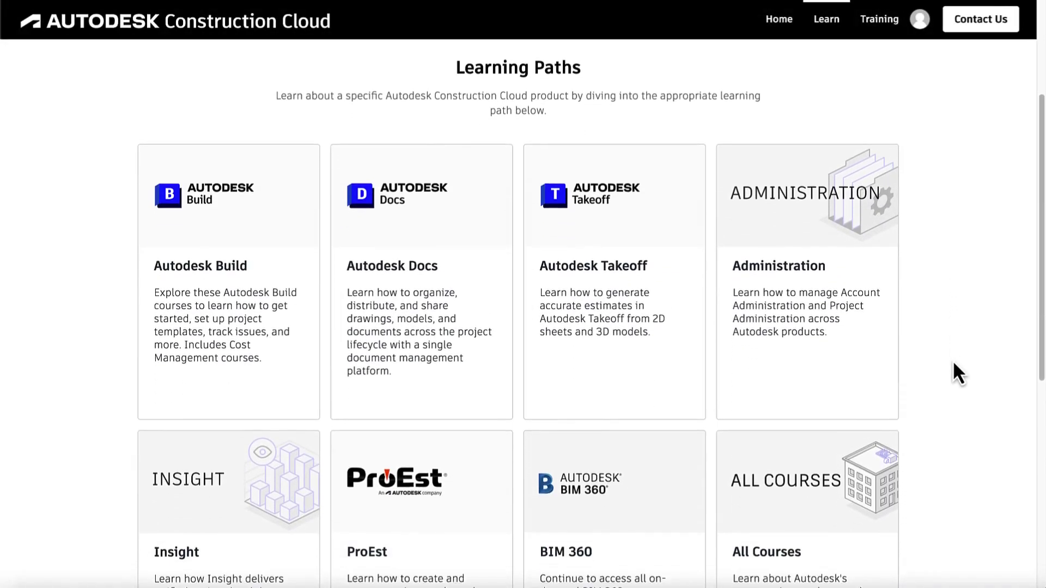
{"action": "scroll", "coordinate": [952, 360], "scroll_direction": "down", "scroll_amount": 1}
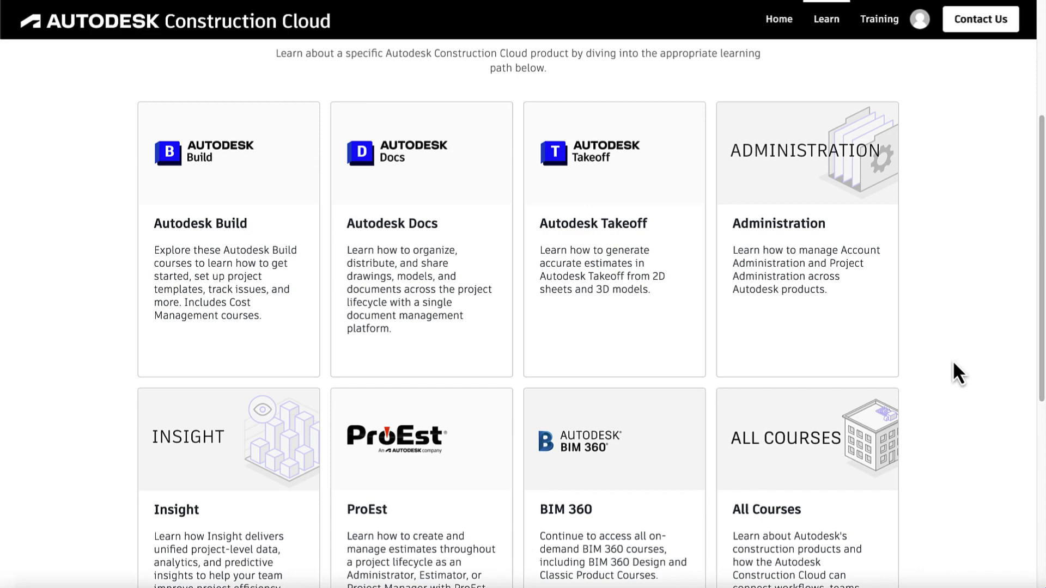
- Open the Autodesk Build learning path under Learning Paths
{"action": "left_click", "coordinate": [278, 363]}
{"action": "scroll", "coordinate": [278, 361], "scroll_direction": "down", "scroll_amount": 3}
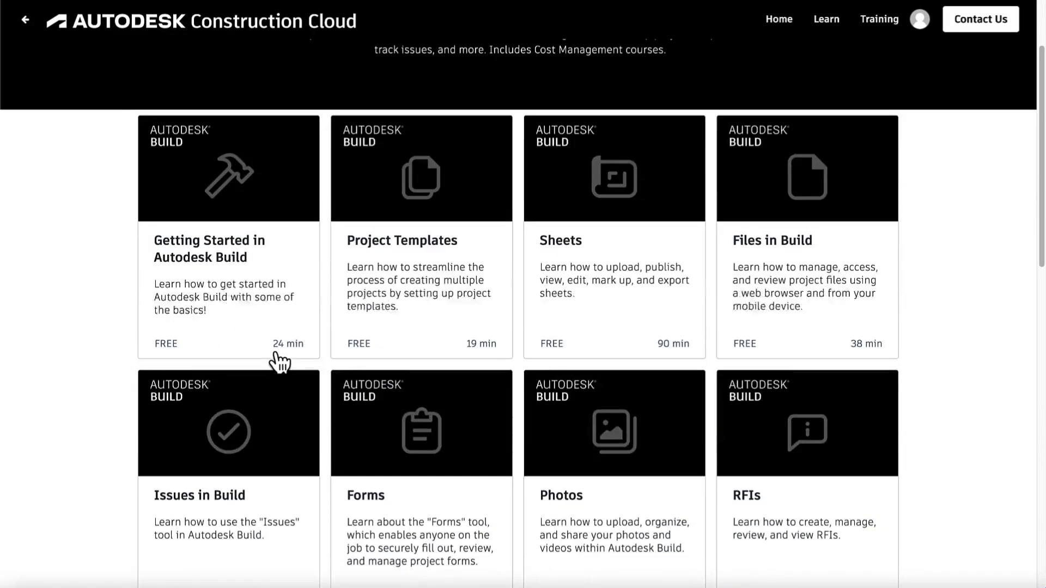
{"action": "scroll", "coordinate": [280, 362], "scroll_direction": "down", "scroll_amount": 5}
- Open the Photos course, register for free, and view its About this course description
{"action": "left_click", "coordinate": [603, 375]}
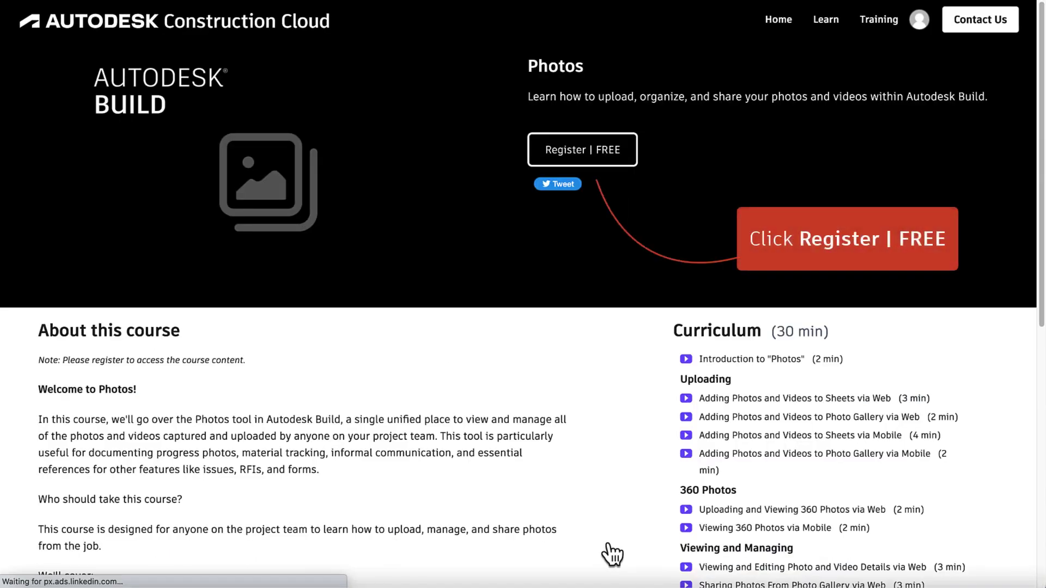
{"action": "left_click", "coordinate": [618, 162]}
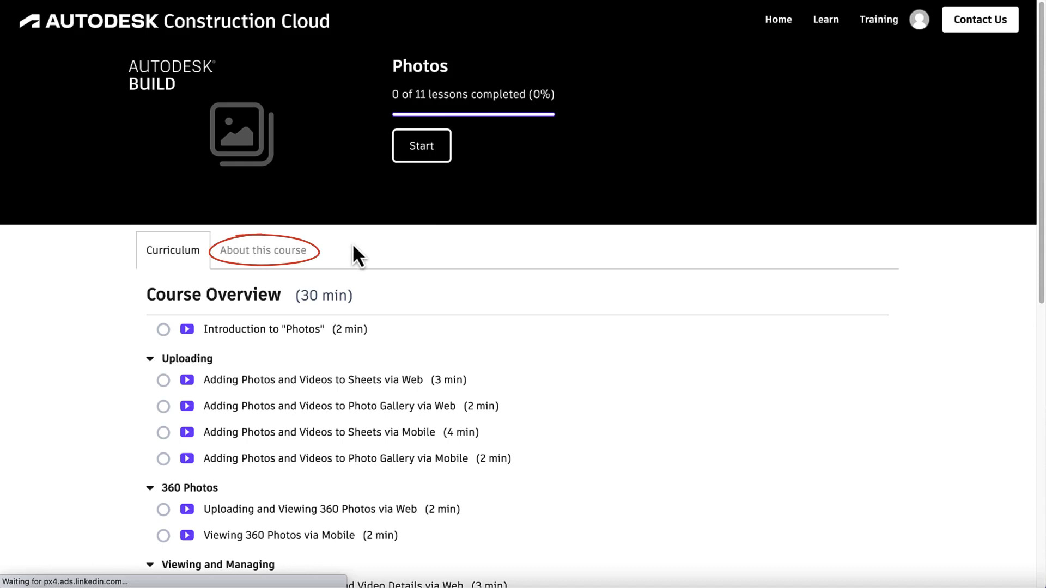
{"action": "left_click", "coordinate": [307, 260]}
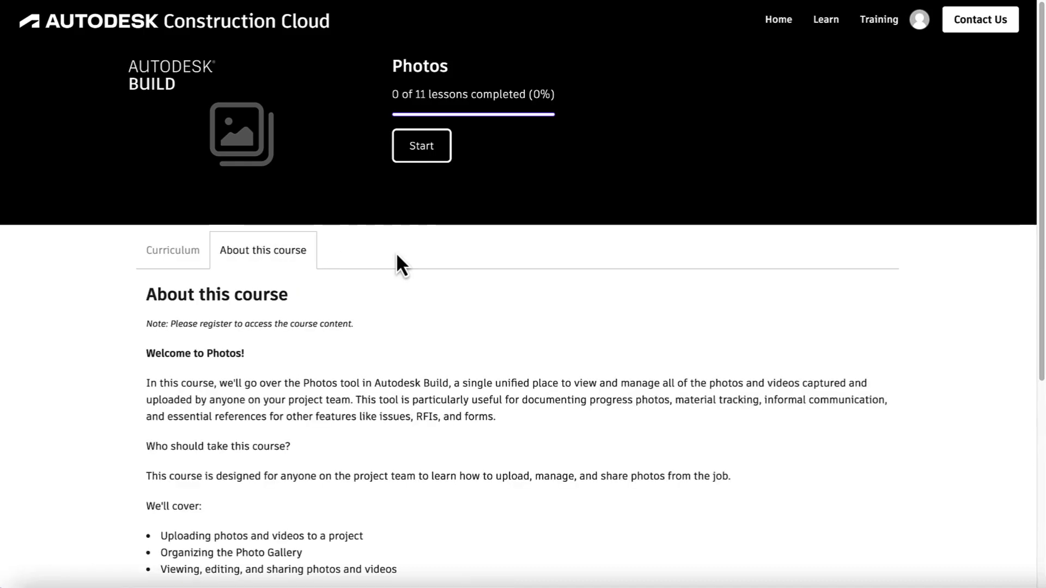